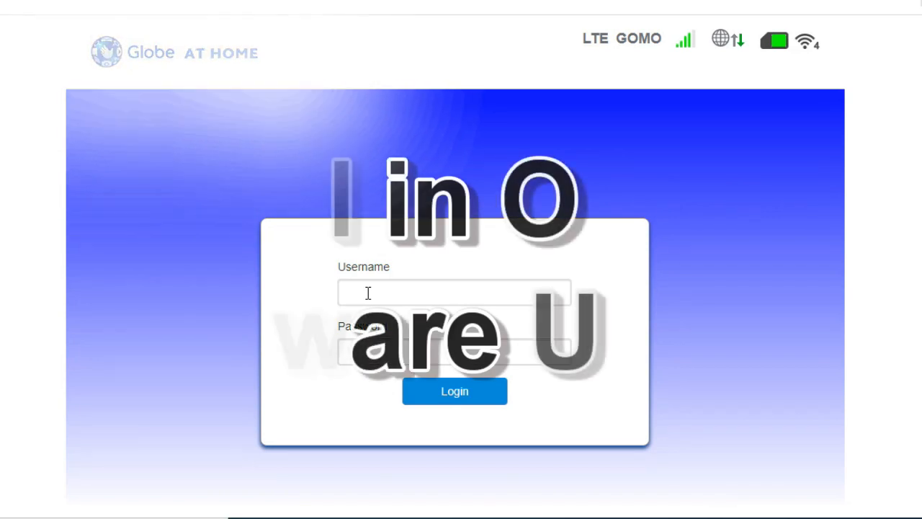
Step: Log in to the router admin page using Chrome's saved admin username and password
left_click(368, 293)
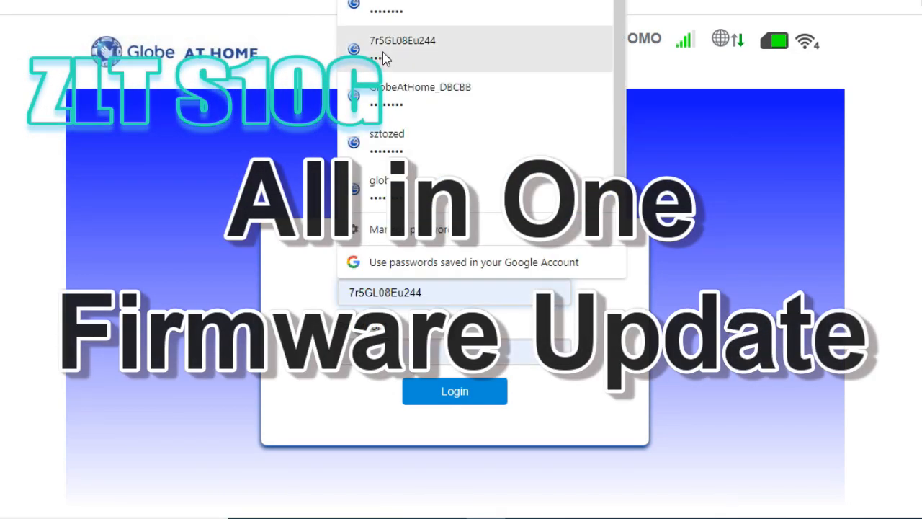
left_click(418, 4)
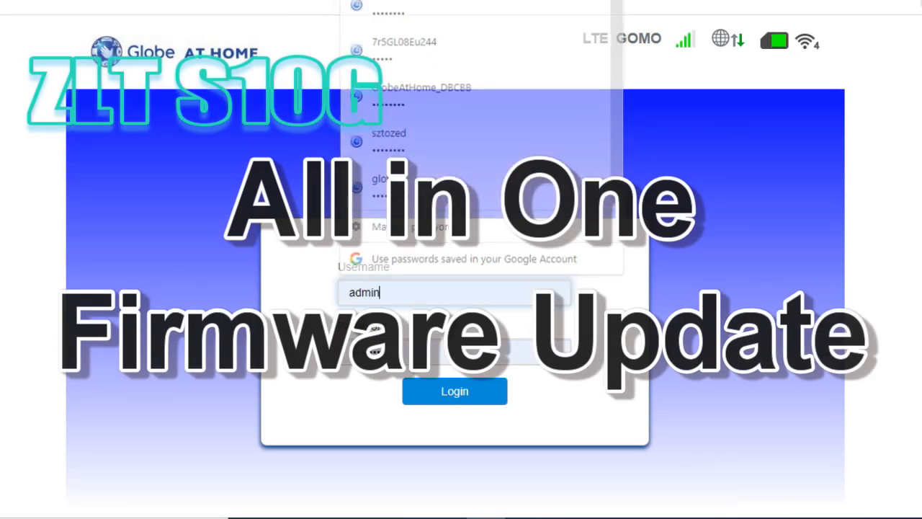
left_click(433, 362)
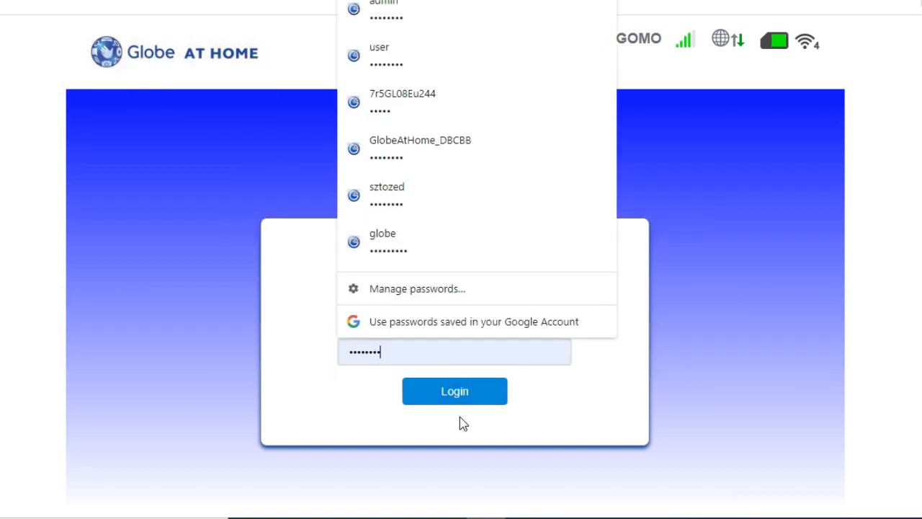
left_click(464, 399)
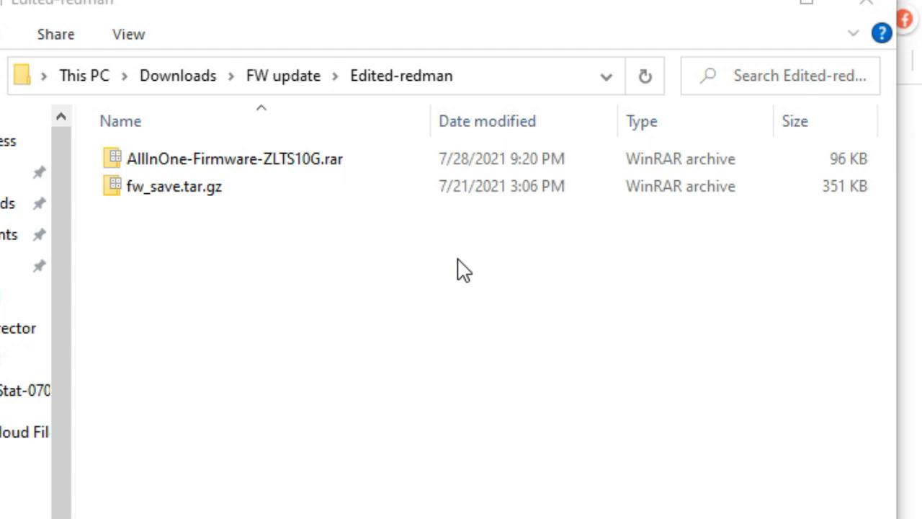
Step: Bring up the context menu for AllInOne-Firmware-ZLTS10G.rar, closing the 7-Zip viewer opened by mistake
left_click(252, 162)
left_click(280, 158)
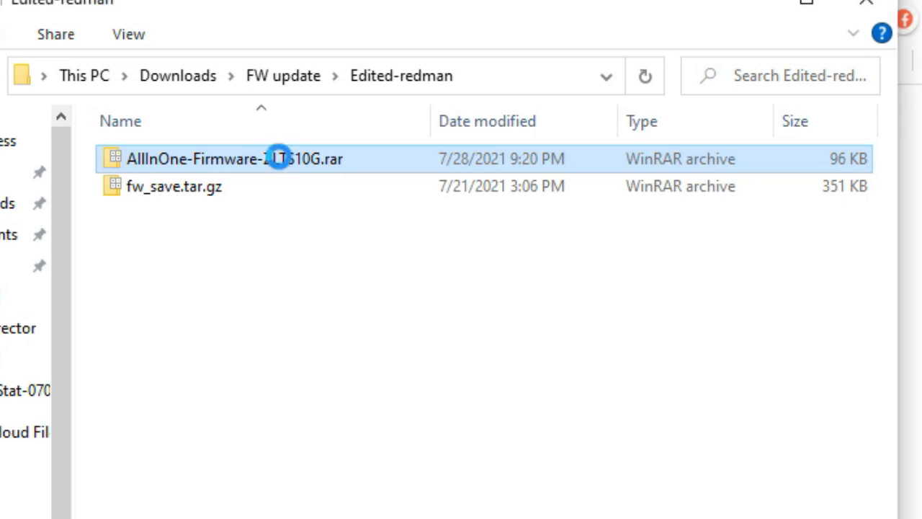
right_click(281, 157)
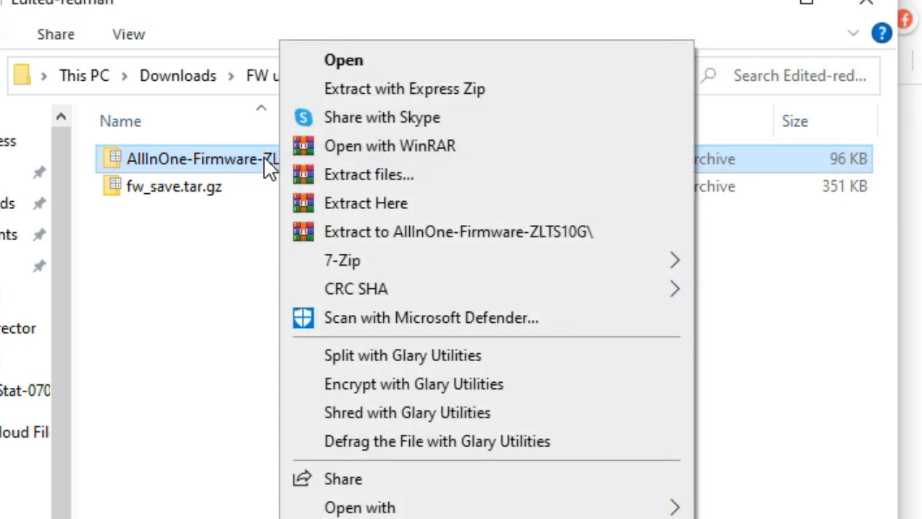
mouse_move(397, 262)
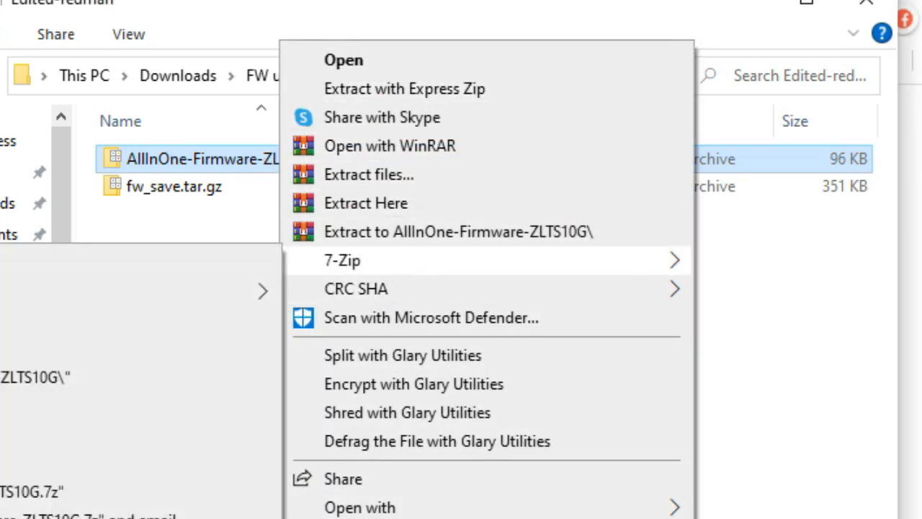
left_click(14, 263)
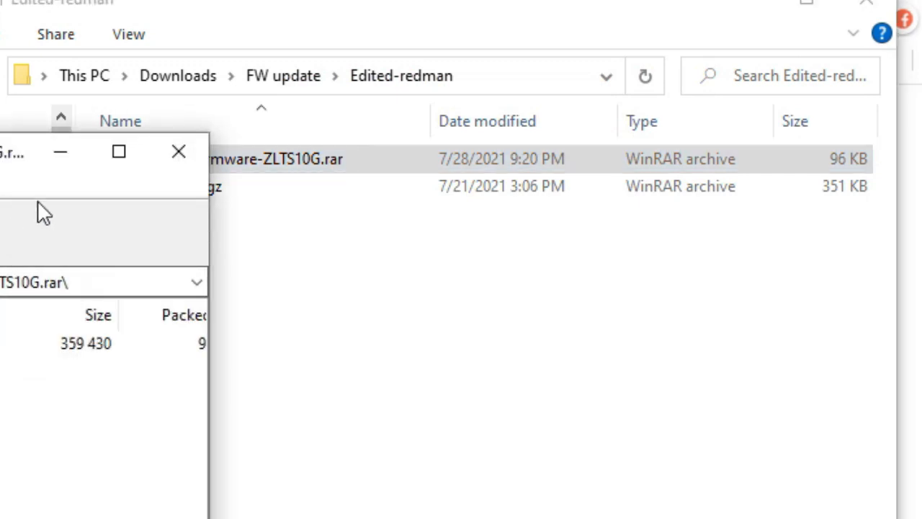
left_click(180, 152)
right_click(197, 159)
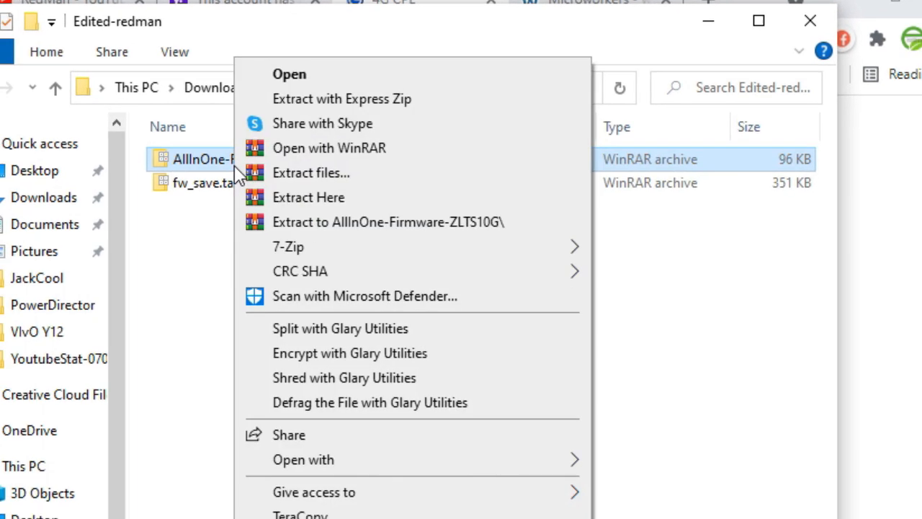
Step: Extract AllInOne-Firmware-ZLTS10G.rar with WinRAR to the default folder, entering the archive password
left_click(314, 173)
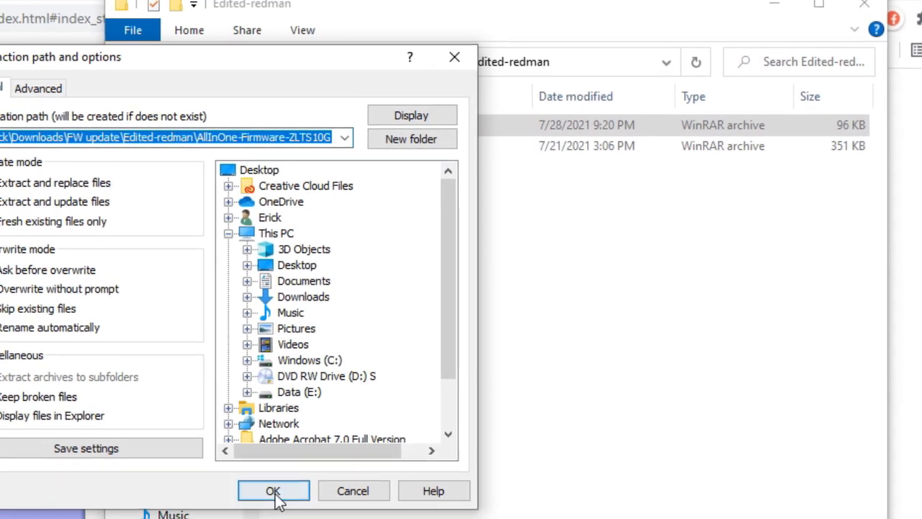
left_click(270, 494)
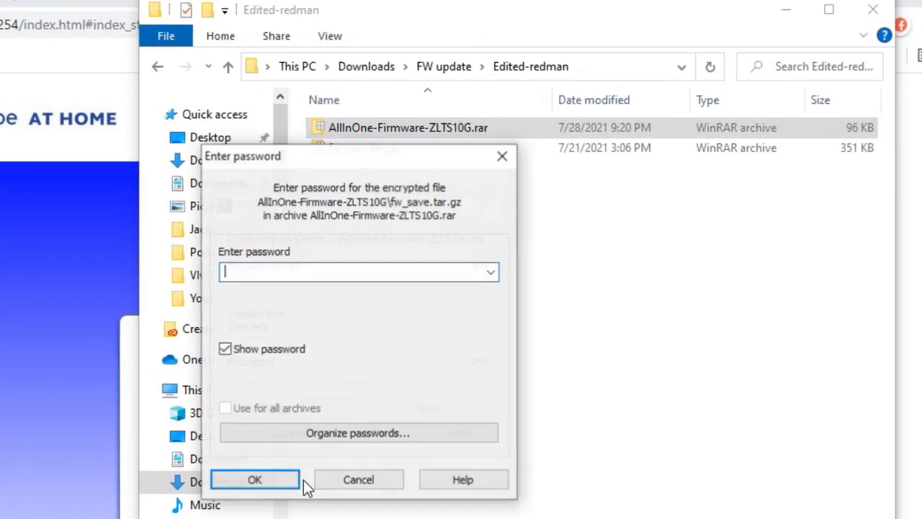
type("redman")
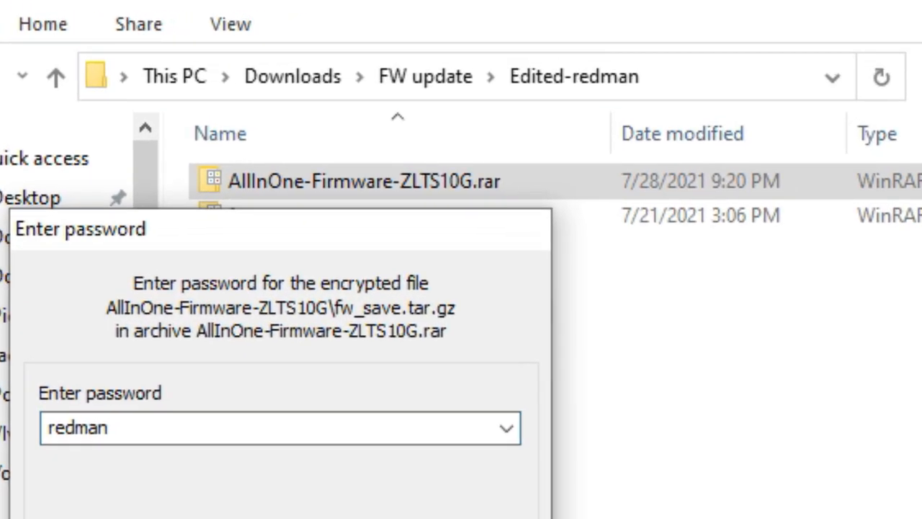
key("Return")
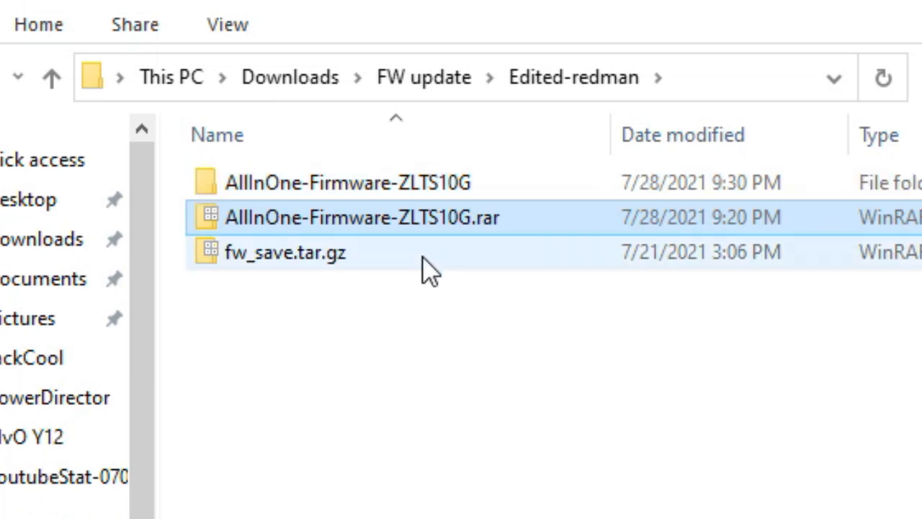
Step: Open the nested AllInOne-Firmware-ZLTS10G folder and select fw_save.tar.gz
double_click(412, 191)
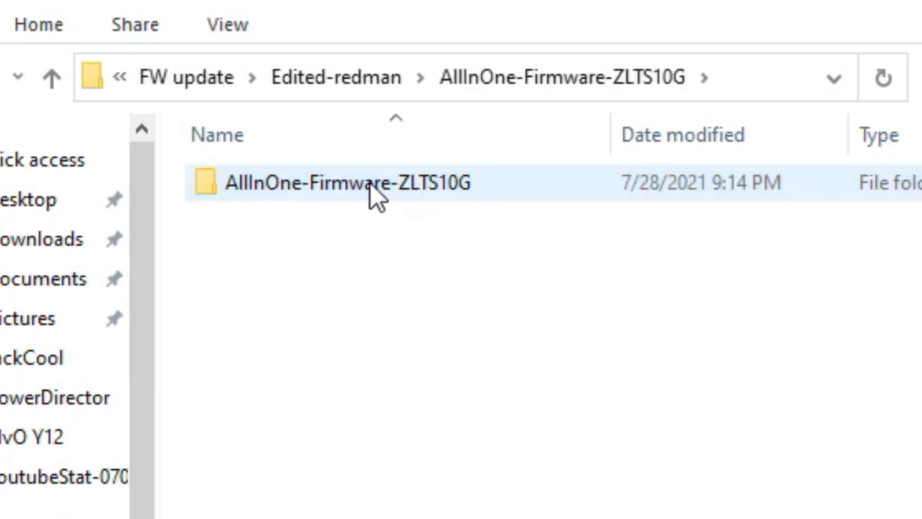
double_click(370, 189)
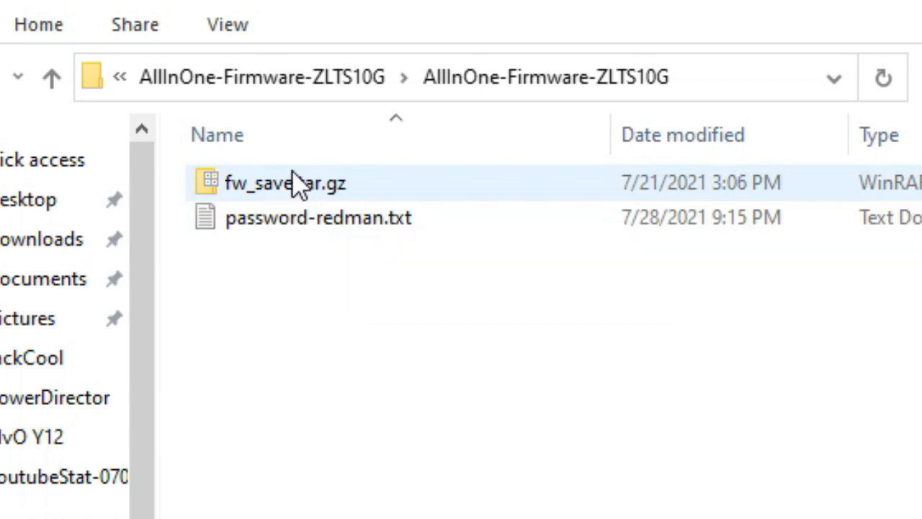
left_click(298, 190)
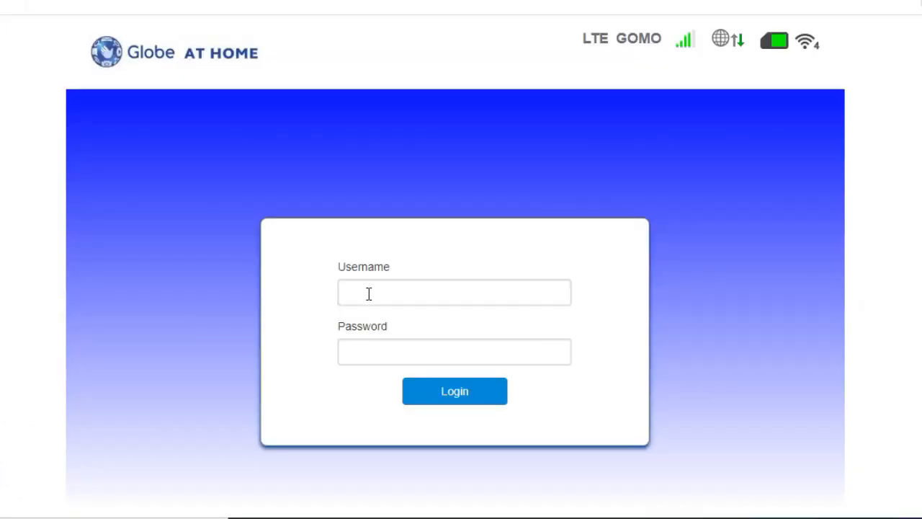
Step: Log in again with the saved admin credentials
left_click(367, 293)
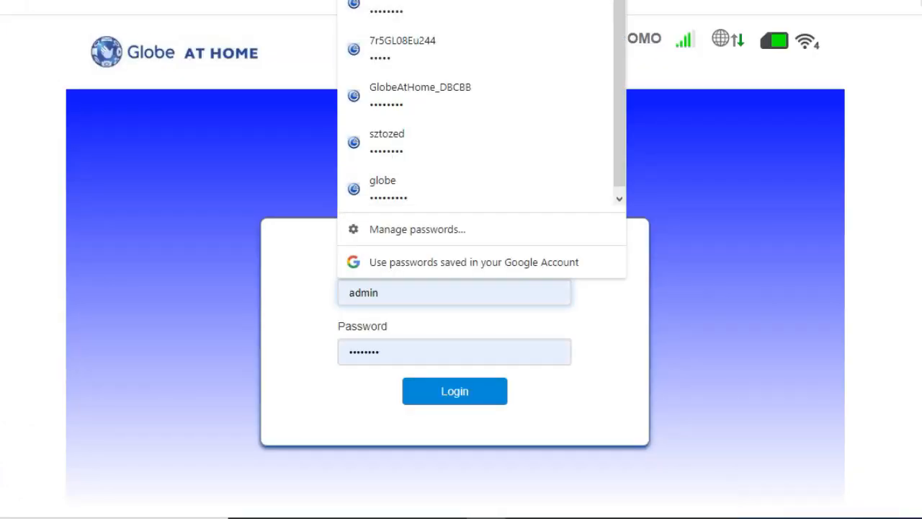
left_click(411, 293)
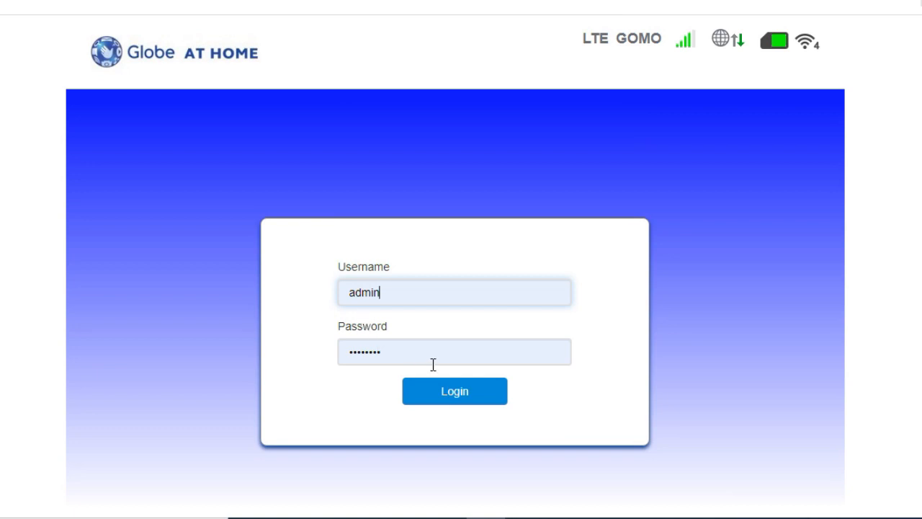
left_click(432, 364)
left_click(466, 400)
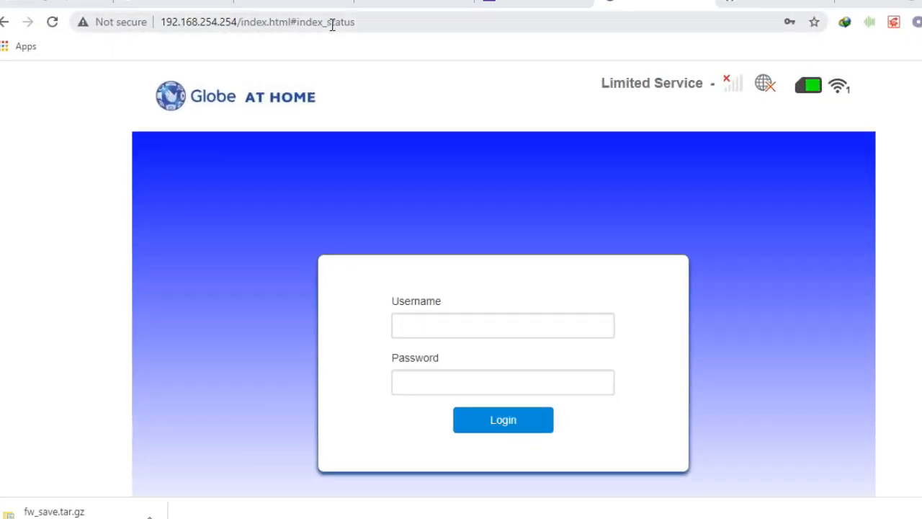
Step: Strip the page path from the address and load 192.168.254.254 to reach the Status page
left_click(332, 25)
left_click(227, 25)
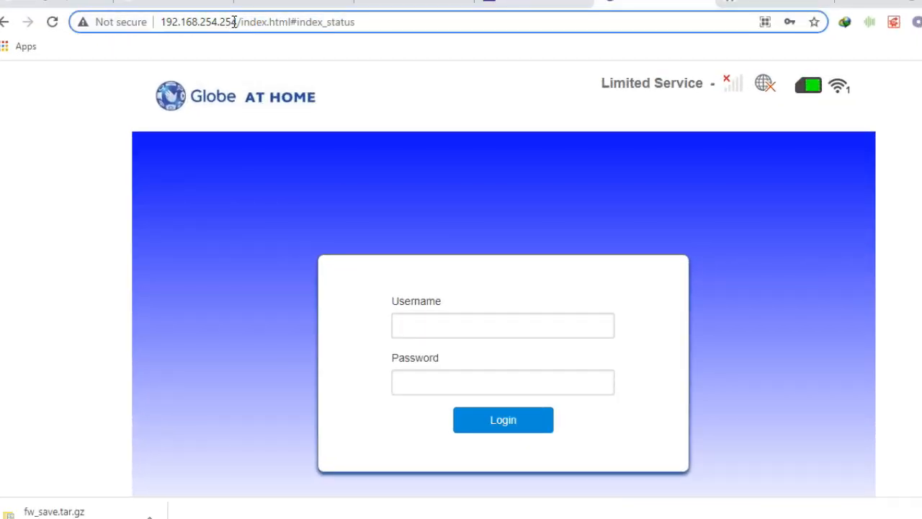
left_click_drag(241, 22, 539, 57)
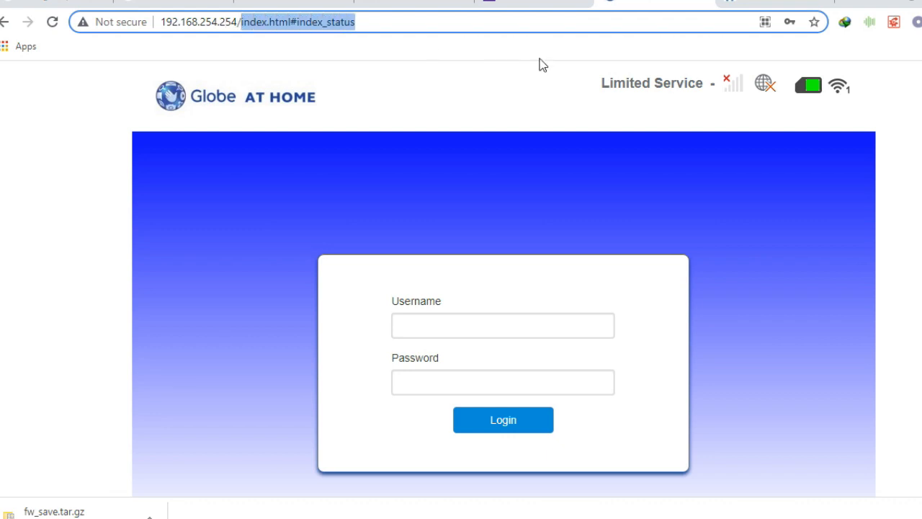
key("BackSpace")
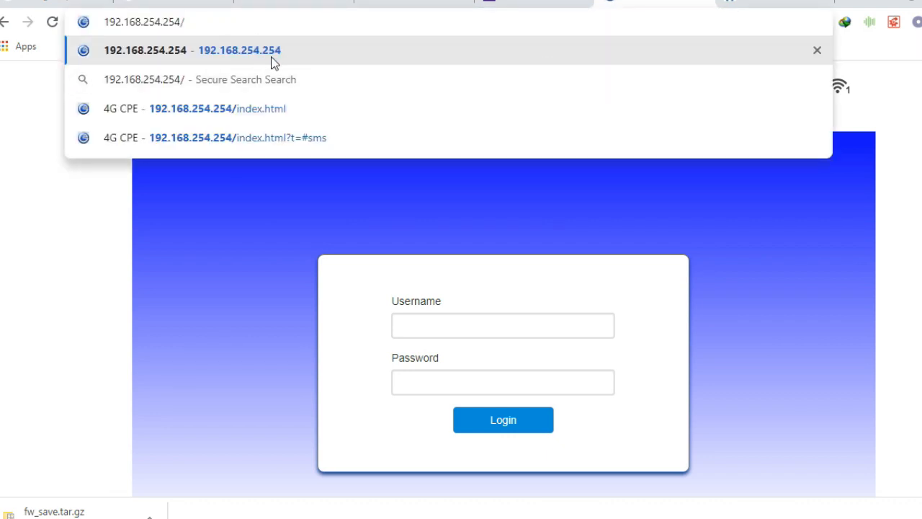
left_click(277, 58)
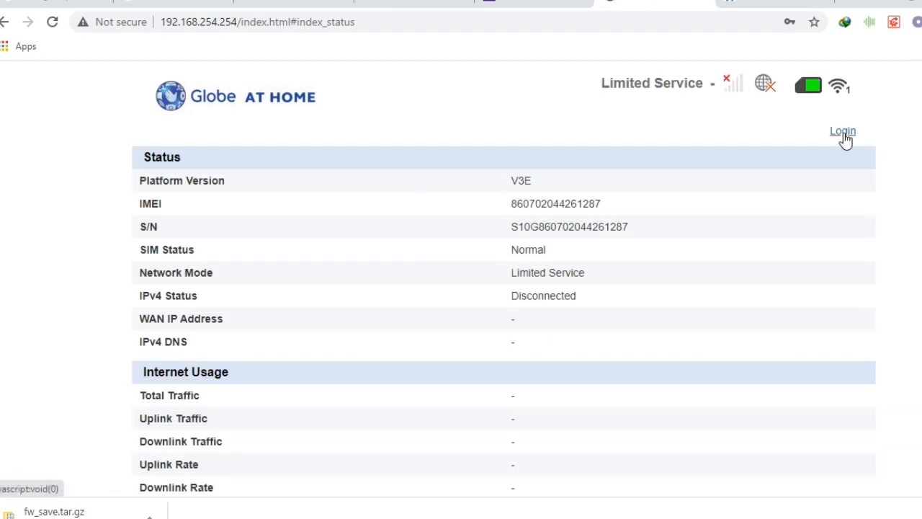
Step: Log in as administrator from the Status page using Chrome's saved credentials
left_click(842, 132)
left_click(447, 326)
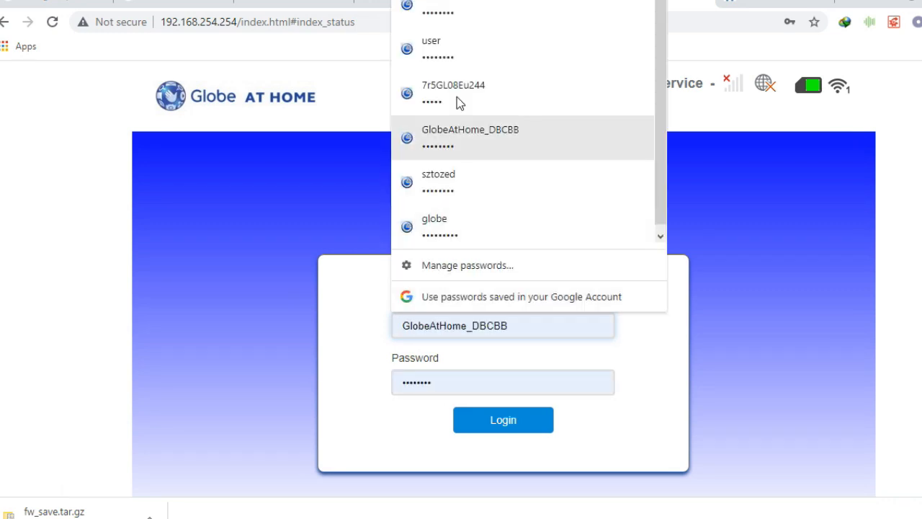
left_click(469, 13)
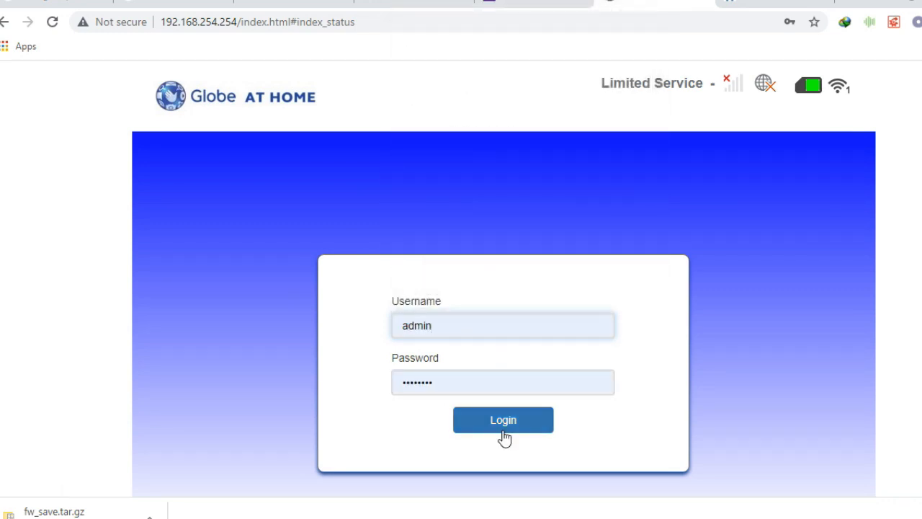
left_click(505, 431)
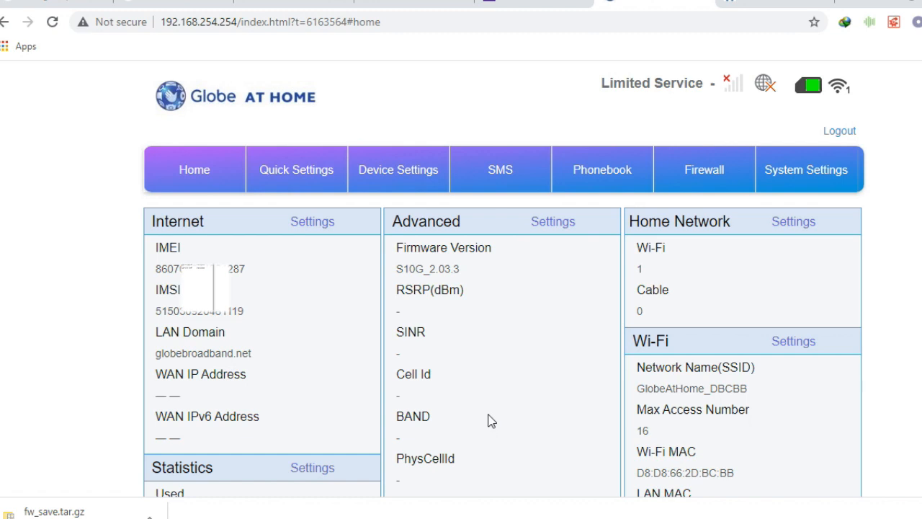
Step: Go to the Firewall Backup page under Firewall settings
left_click(716, 171)
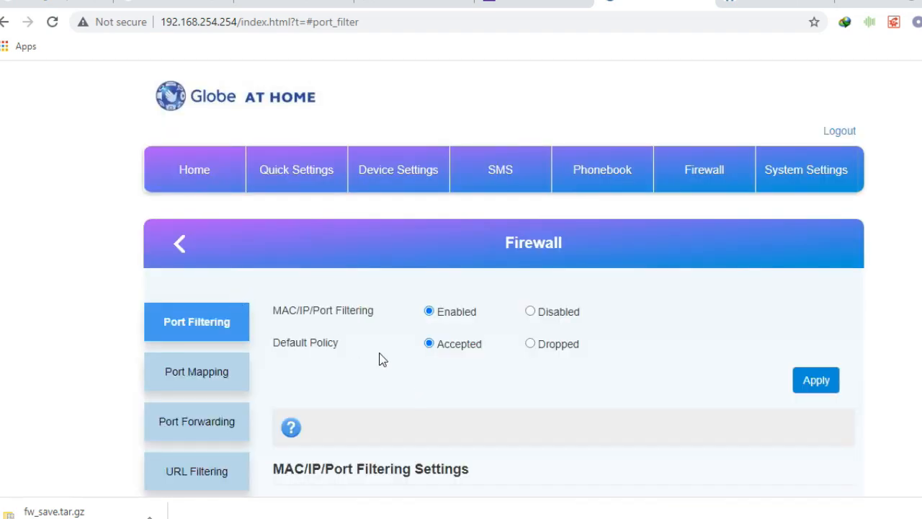
scroll(378, 357, "down", 7)
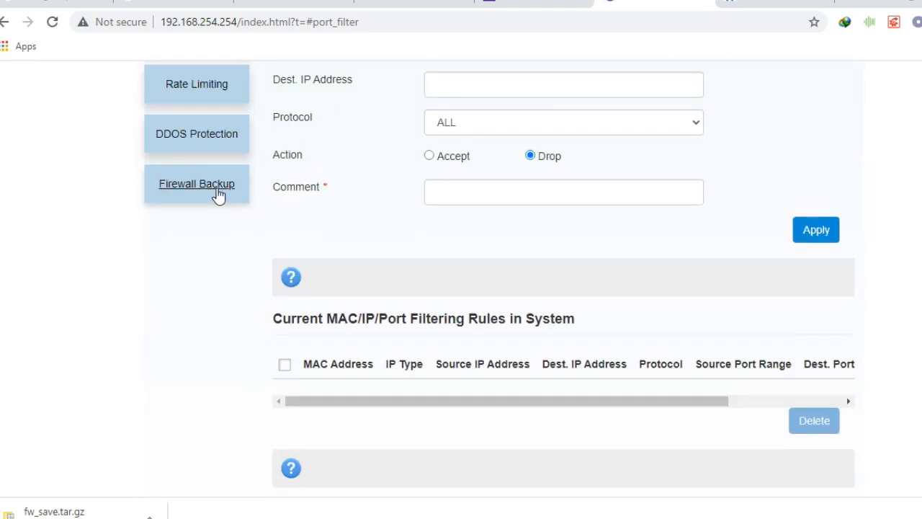
left_click(218, 193)
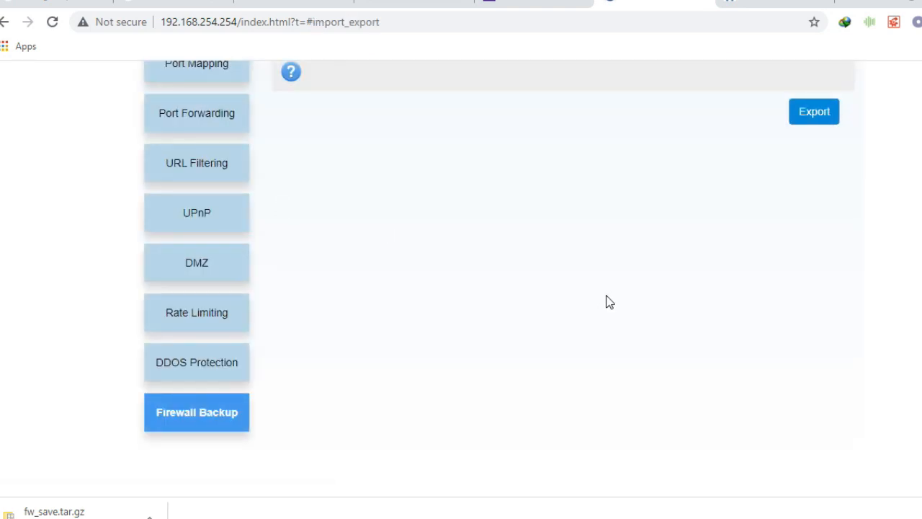
scroll(664, 368, "up", 4)
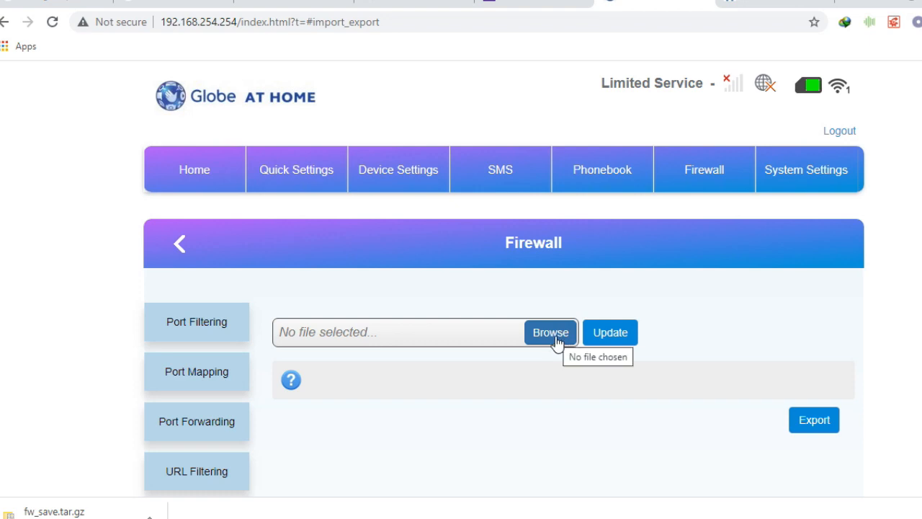
Step: Export the router settings and download fw_save.tar.gz, keeping the duplicate under a numbered name
left_click(814, 420)
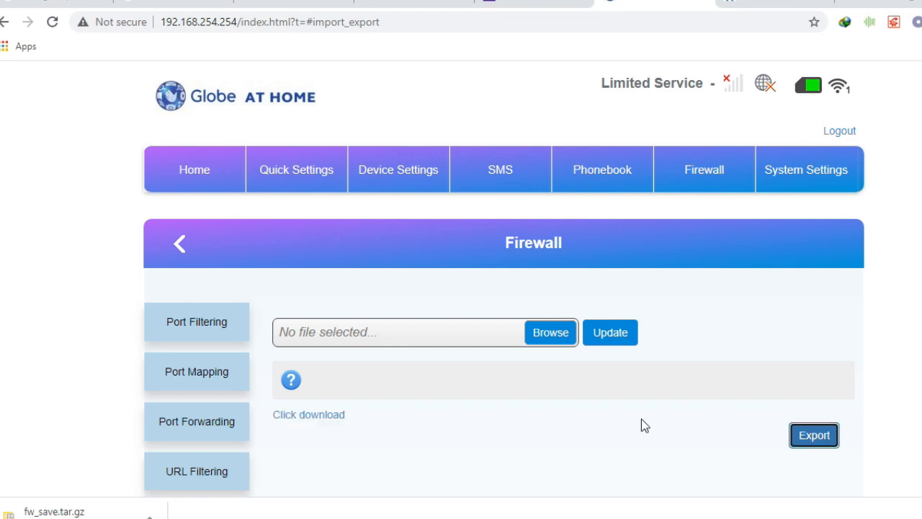
left_click(314, 416)
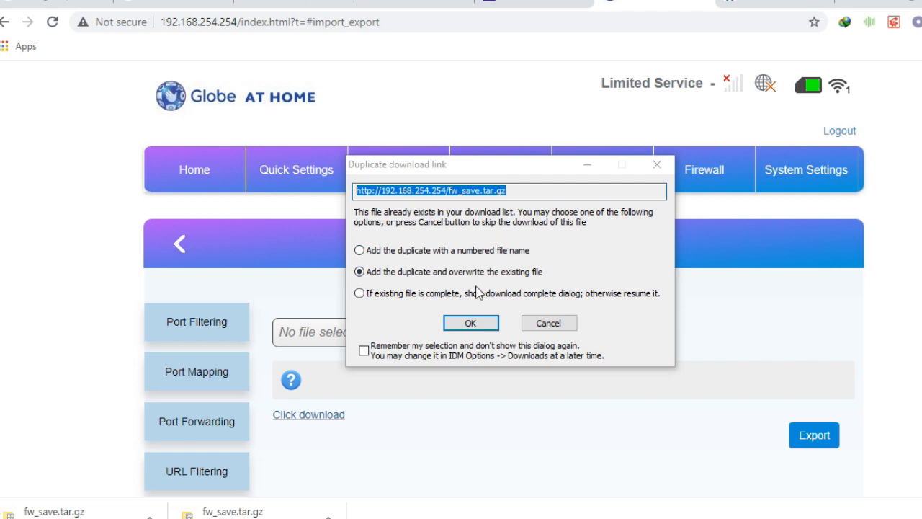
left_click(360, 251)
left_click(476, 323)
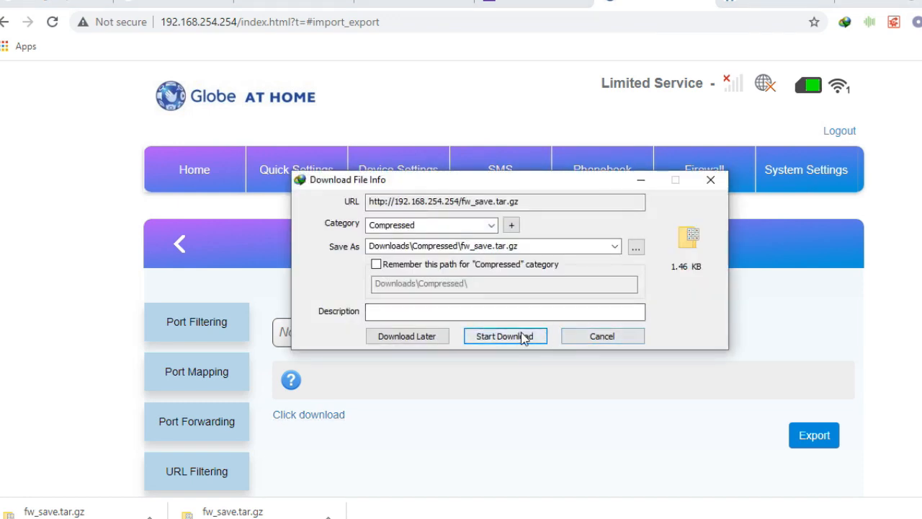
Step: Save the exported backup, then pick fw_save.tar.gz from the inner AllInOne-Firmware-ZLTS10G folder for import
left_click(522, 337)
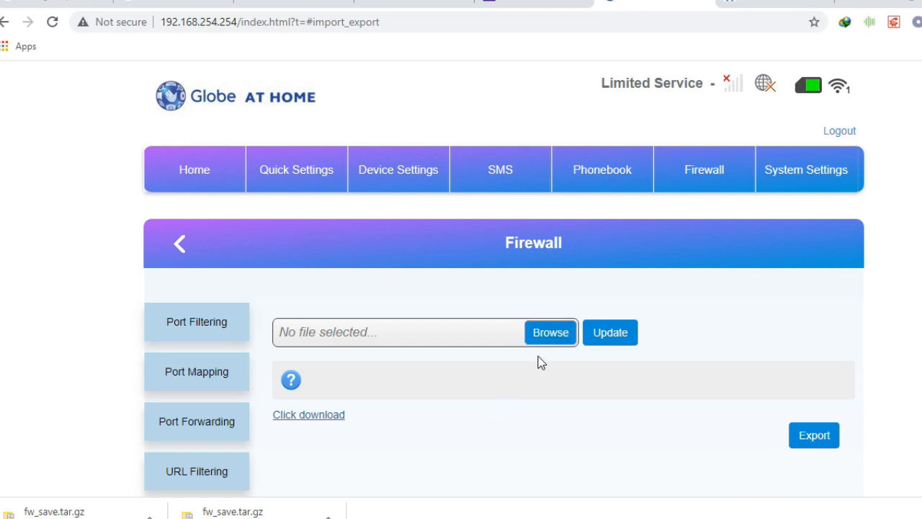
left_click(537, 333)
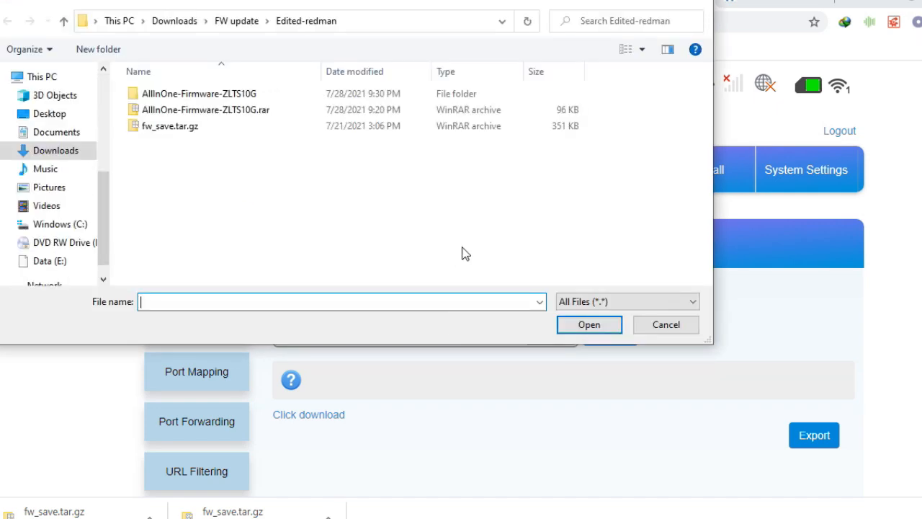
double_click(199, 95)
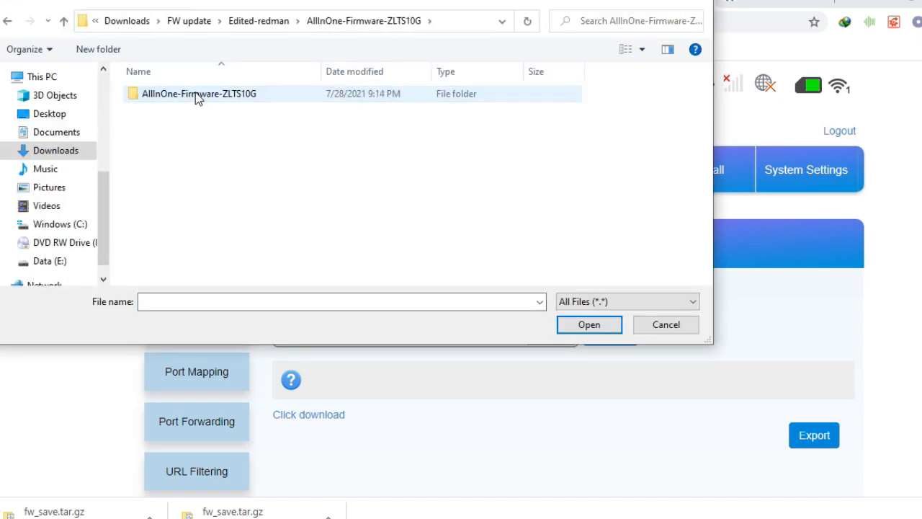
left_click_drag(298, 2, 394, 17)
double_click(286, 120)
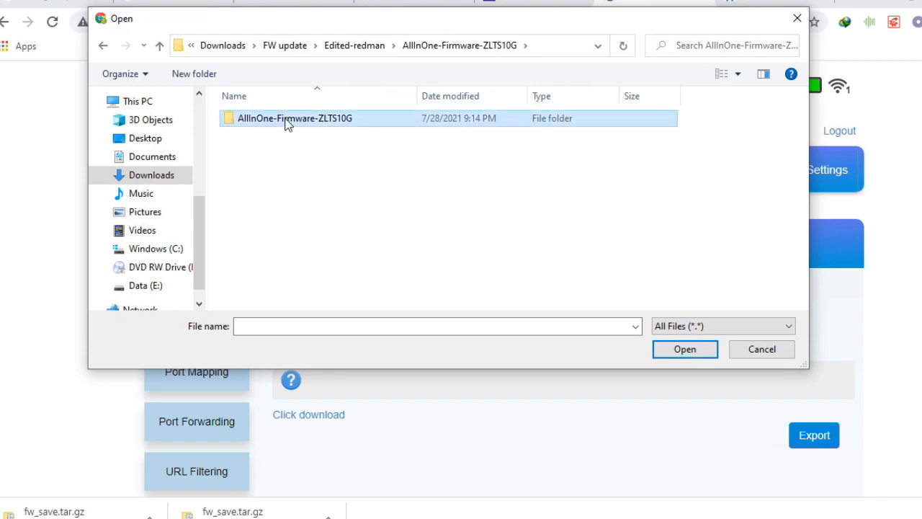
left_click(286, 121)
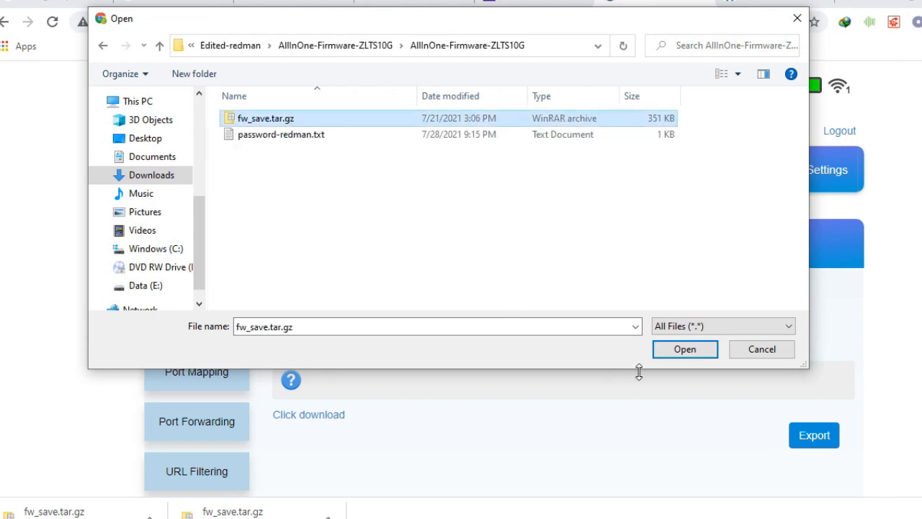
left_click(680, 351)
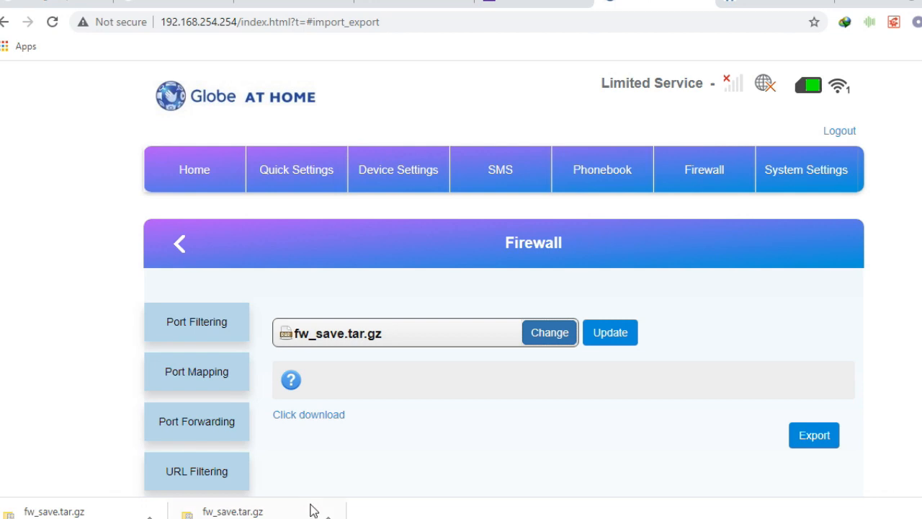
Step: Upload the chosen fw_save.tar.gz to the router with Update
left_click(630, 350)
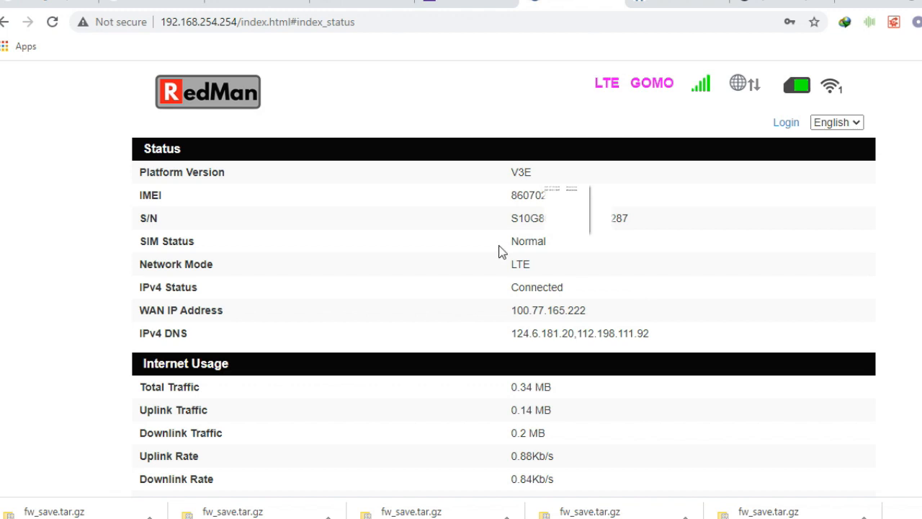
Step: Return to the top of the RedMan status page and open its Login link
scroll(505, 245, "down", 2)
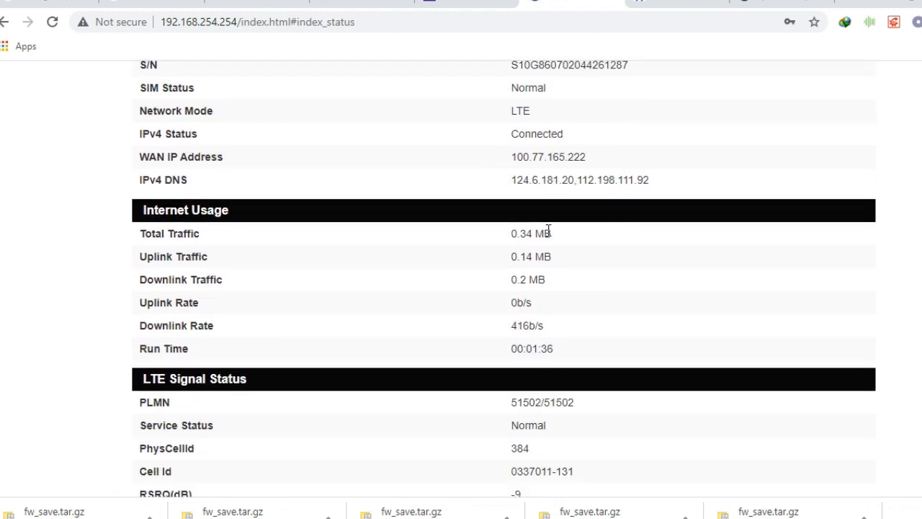
scroll(548, 230, "down", 3)
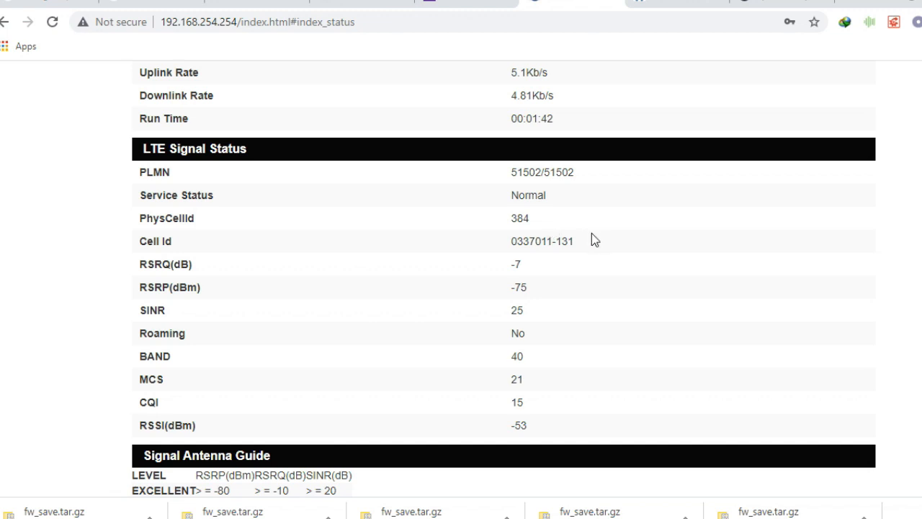
scroll(591, 240, "down", 2)
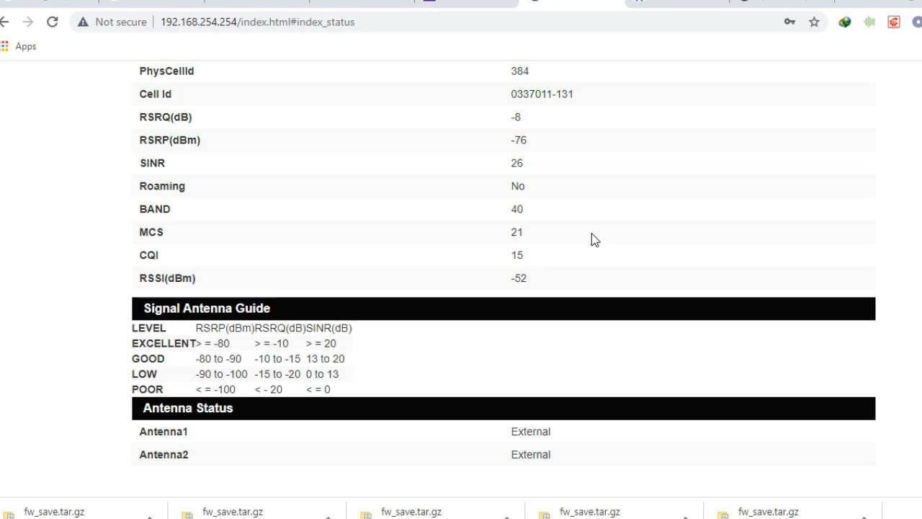
scroll(591, 261, "up", 4)
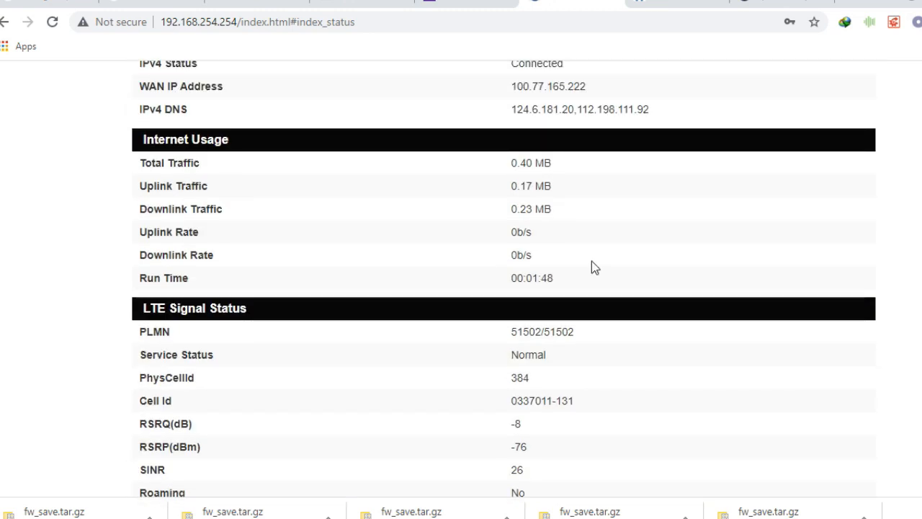
scroll(591, 261, "up", 4)
scroll(591, 260, "down", 5)
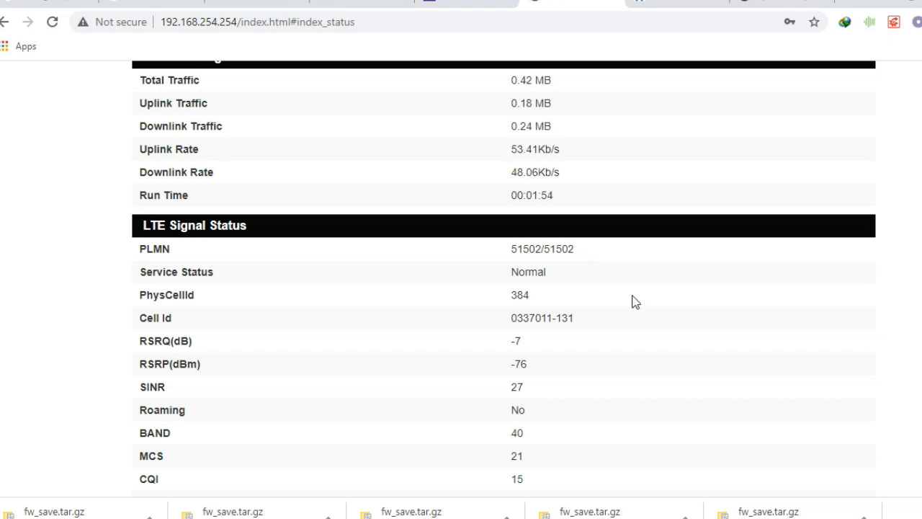
scroll(637, 298, "up", 5)
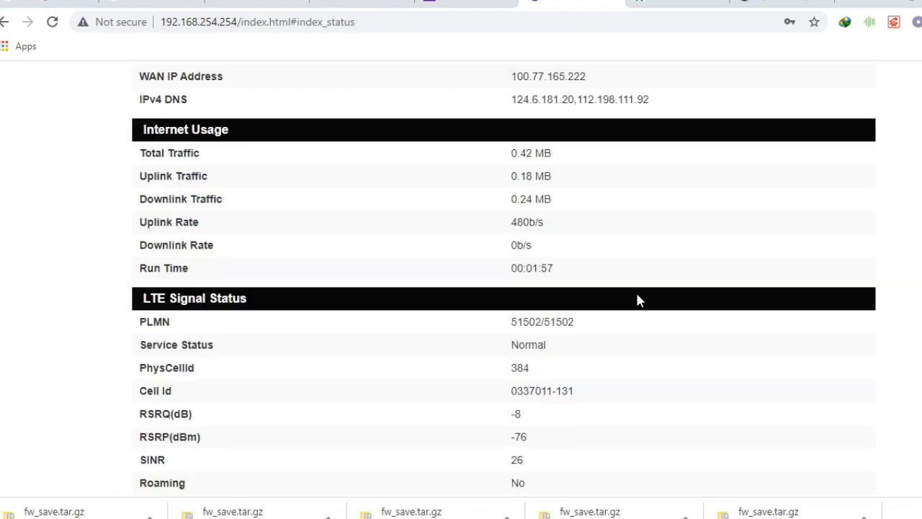
left_click(795, 128)
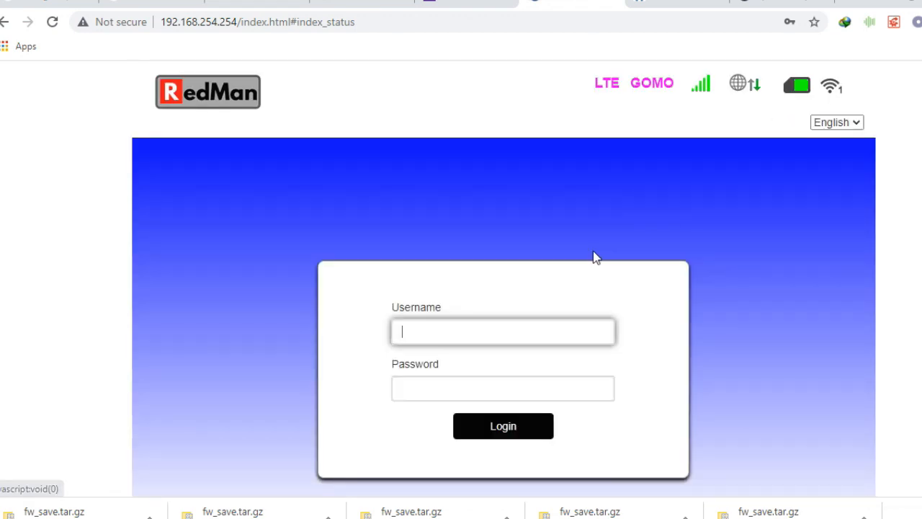
Step: Log in with the saved admin entry and a retyped password, then decline Chrome's password-update prompt
left_click(429, 325)
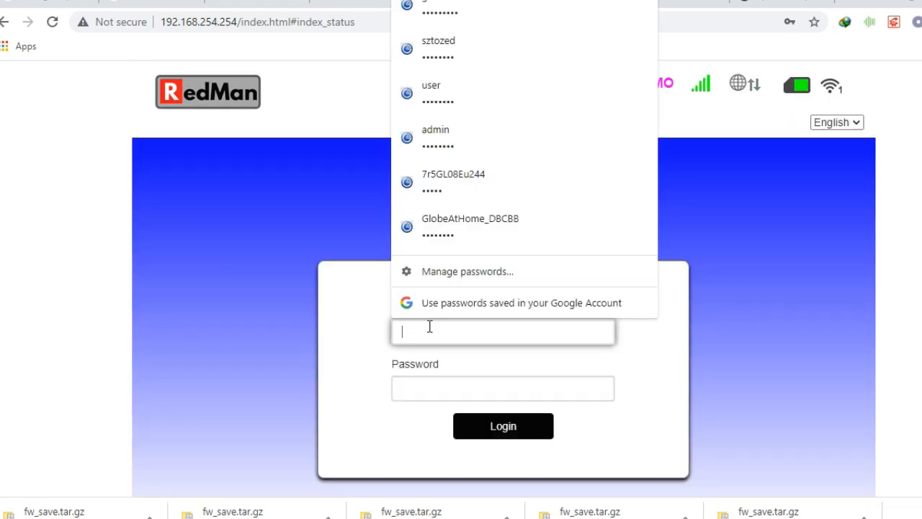
type("admi")
left_click(458, 373)
left_click(457, 390)
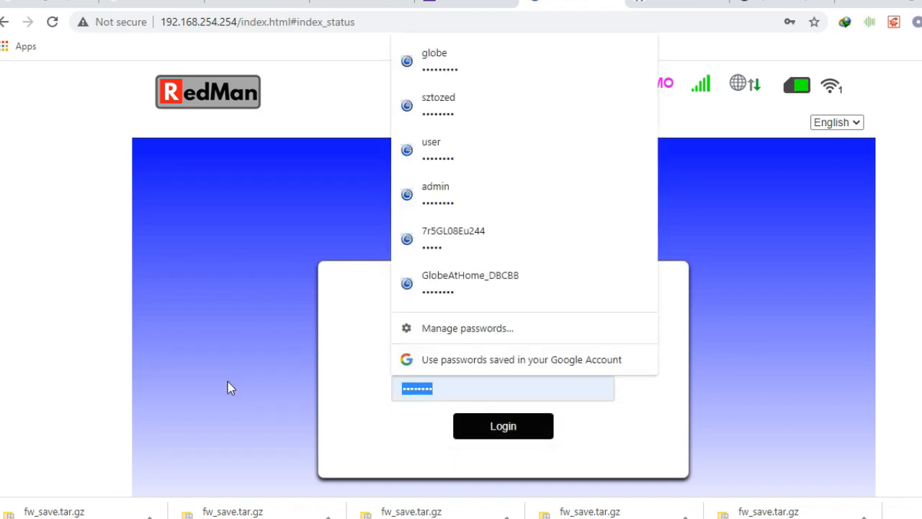
key("BackSpace")
type("••••")
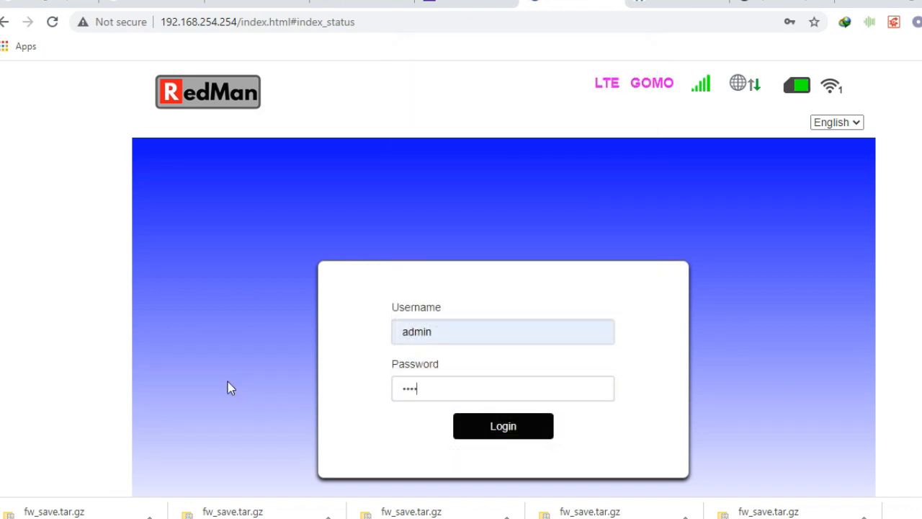
type("•")
key("Return")
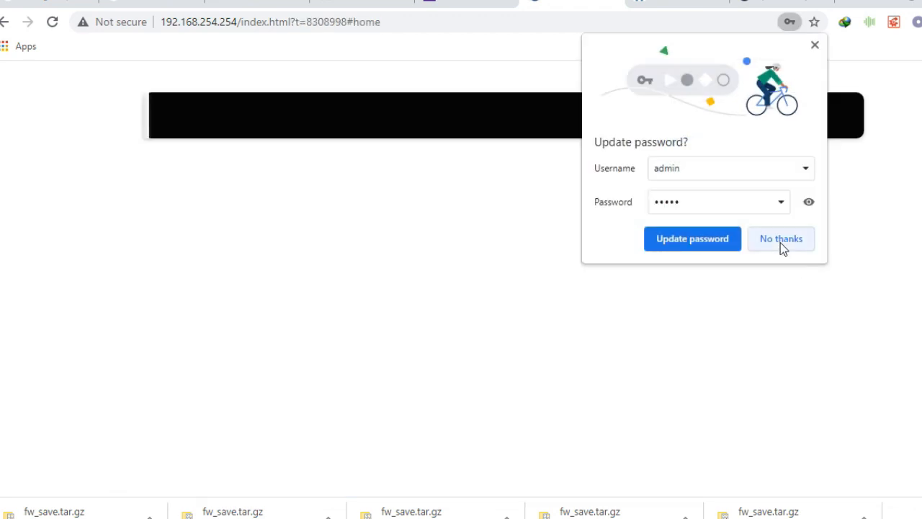
left_click(691, 238)
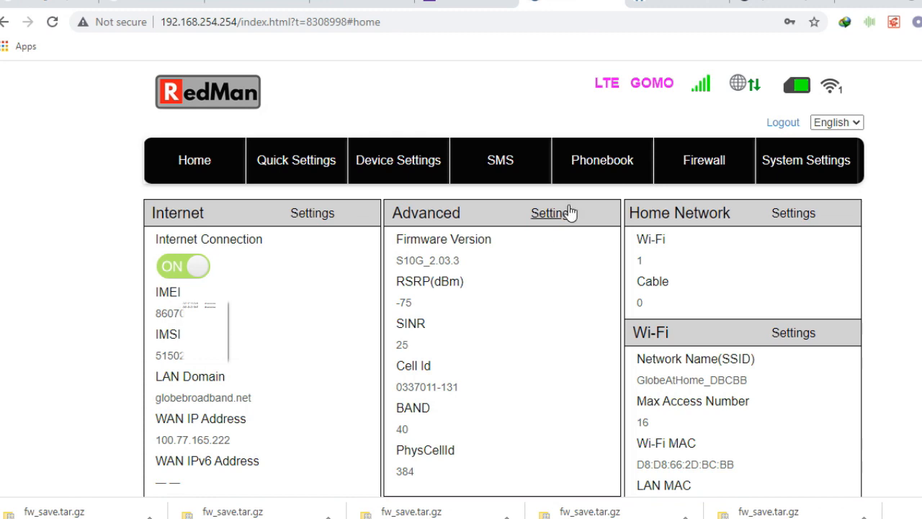
Step: Go to Device Settings > Advance Settings and view DHCP (pool 192.168.254.100–200, 24-hour lease)
left_click(404, 171)
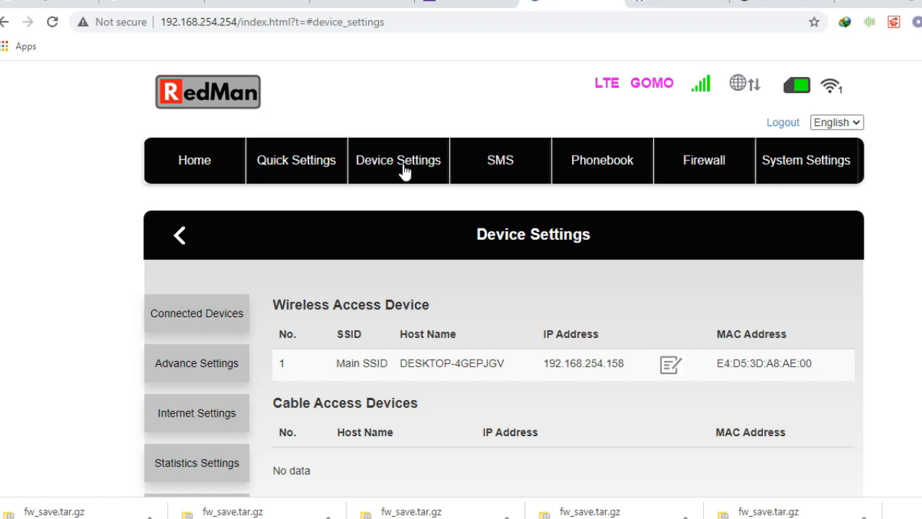
left_click(204, 372)
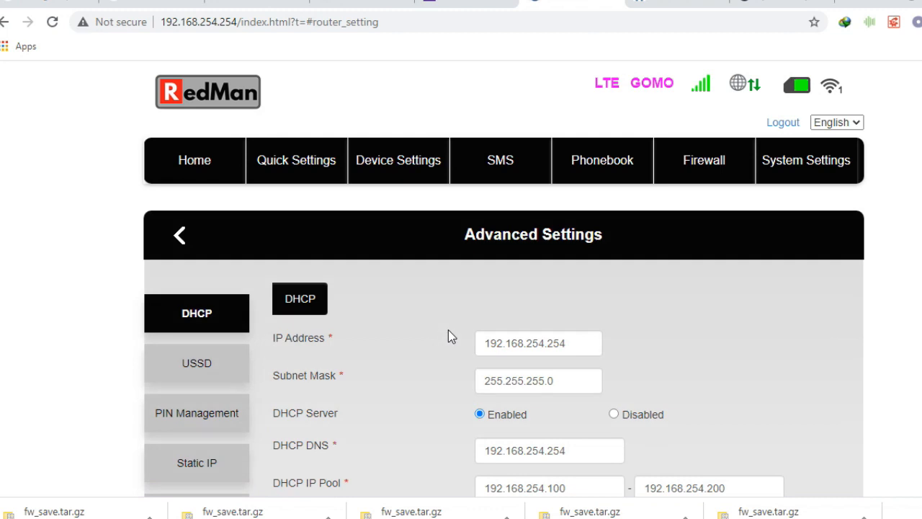
scroll(440, 314, "down", 4)
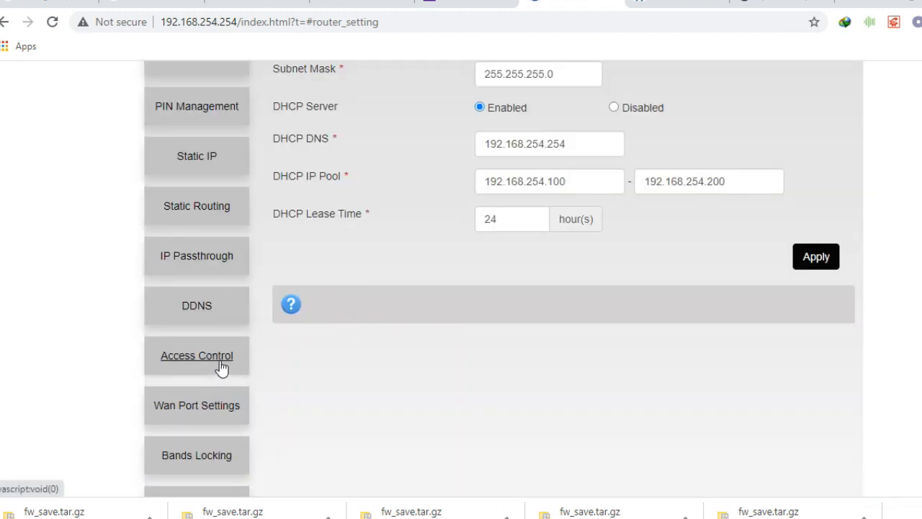
Step: In Bands Locking, uncheck band3, band40 and band41 so only band28 remains, apply, and acknowledge the restart
left_click(191, 469)
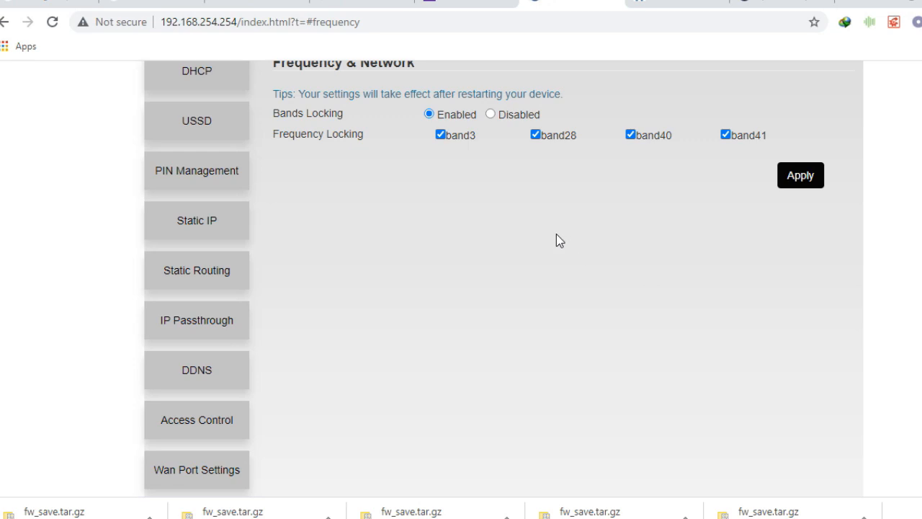
left_click(440, 135)
left_click_drag(636, 135, 649, 128)
left_click(740, 135)
left_click(725, 136)
left_click(631, 136)
left_click(805, 183)
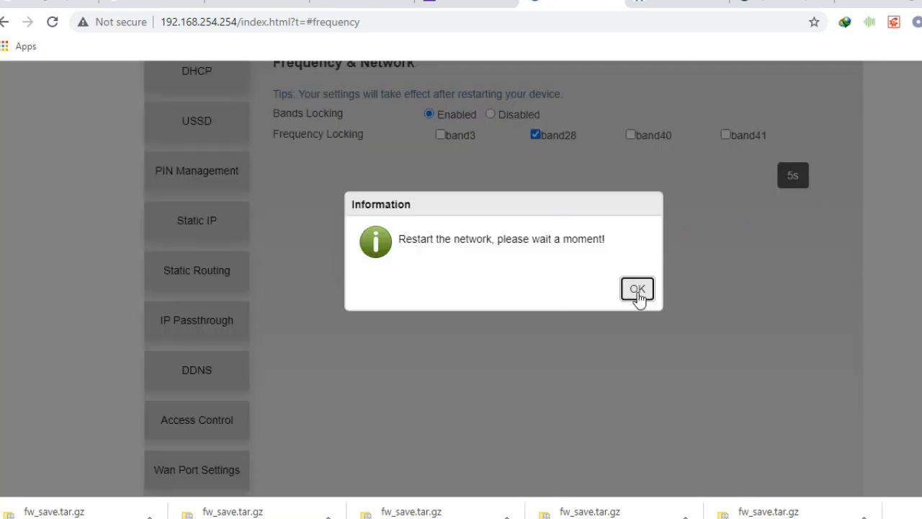
left_click(638, 291)
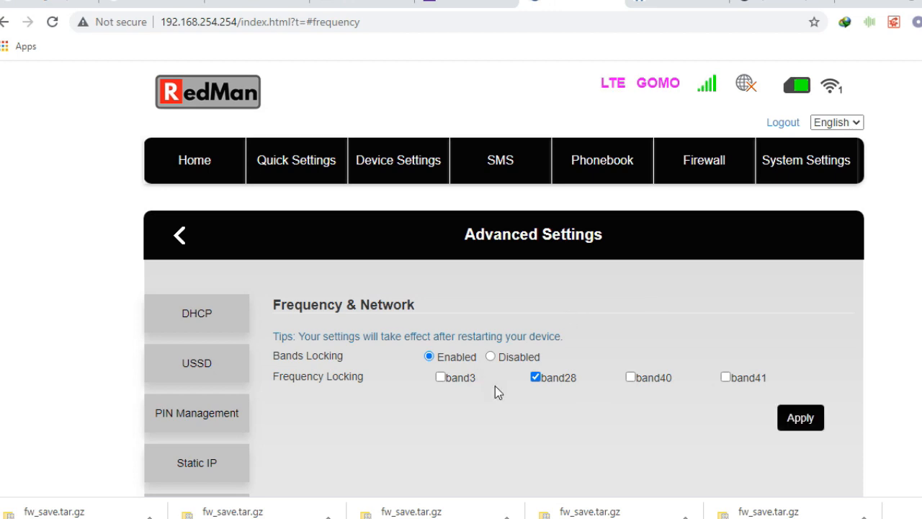
Step: Open the TR069 page and apply it with TR069 left disabled, getting a Success confirmation
scroll(229, 371, "down", 5)
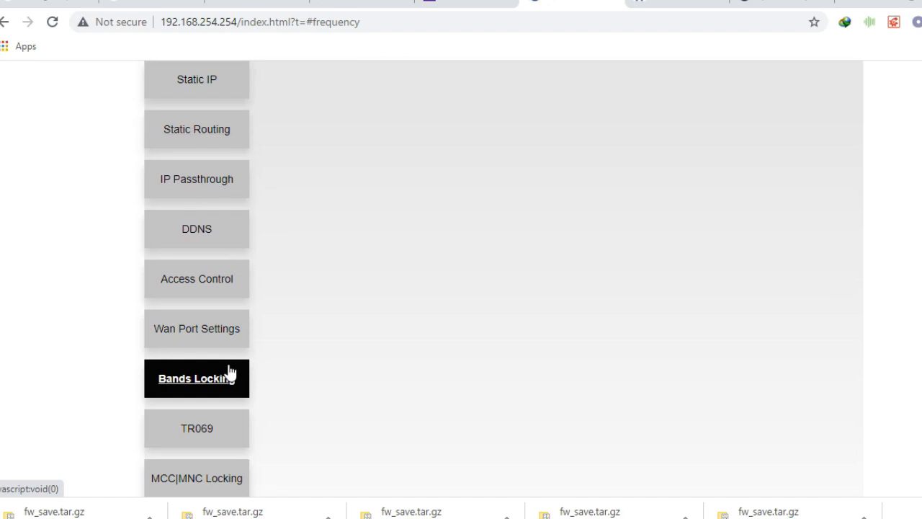
scroll(233, 356, "down", 1)
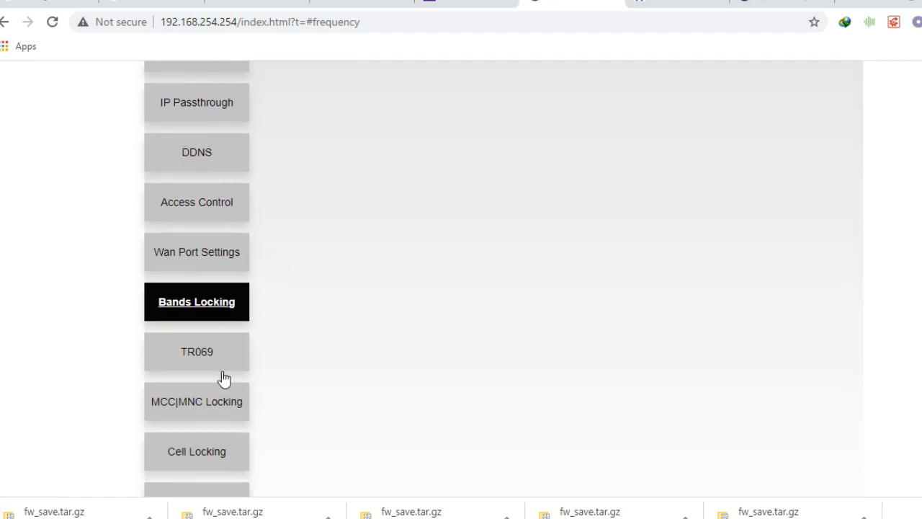
left_click(197, 360)
scroll(206, 361, "down", 1)
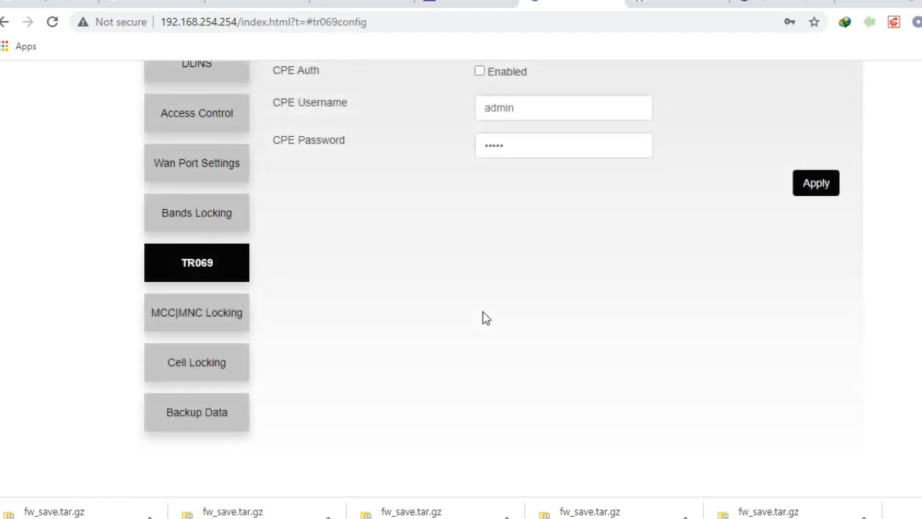
scroll(482, 315, "up", 5)
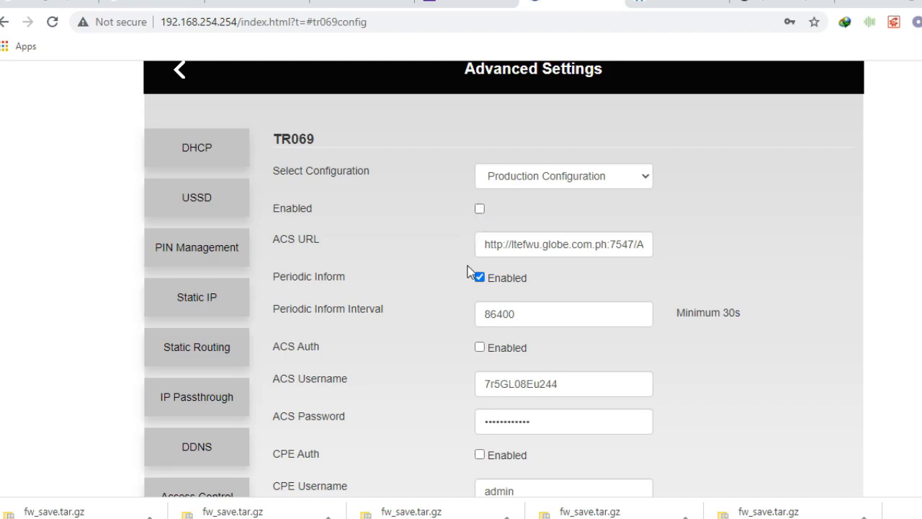
scroll(569, 312, "down", 5)
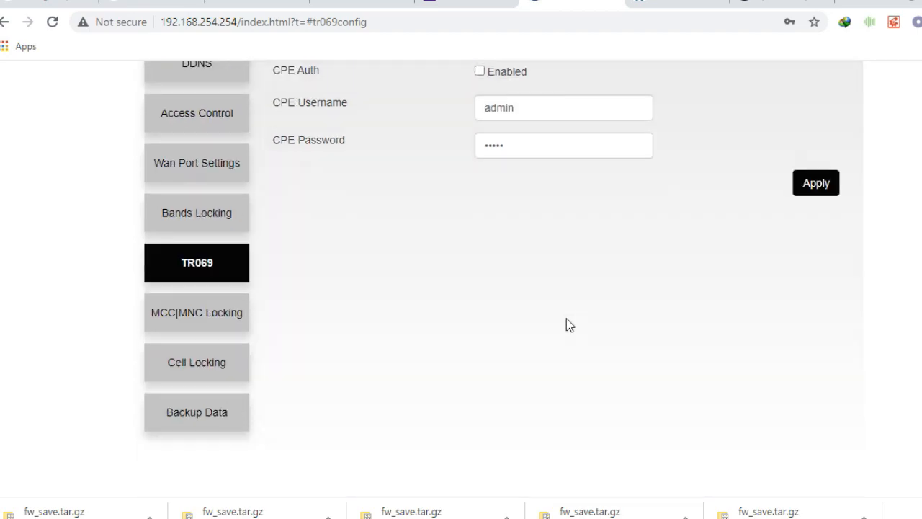
left_click(809, 193)
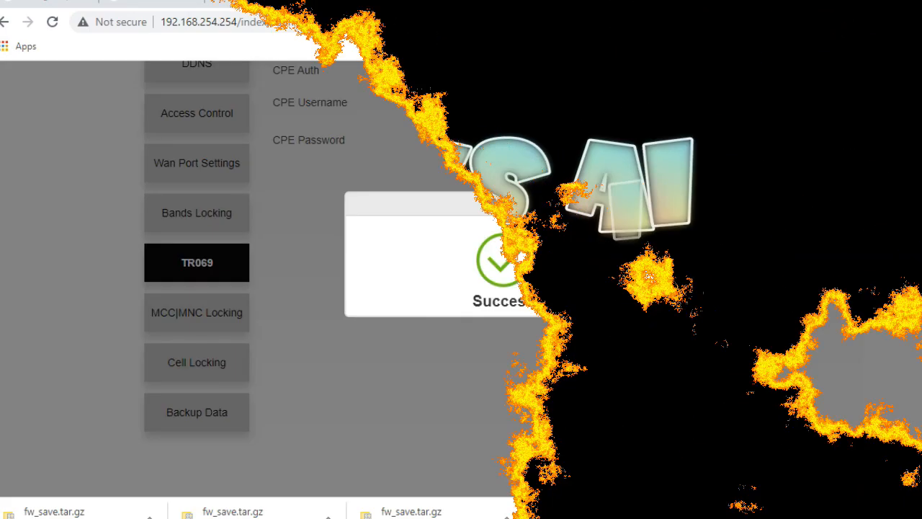